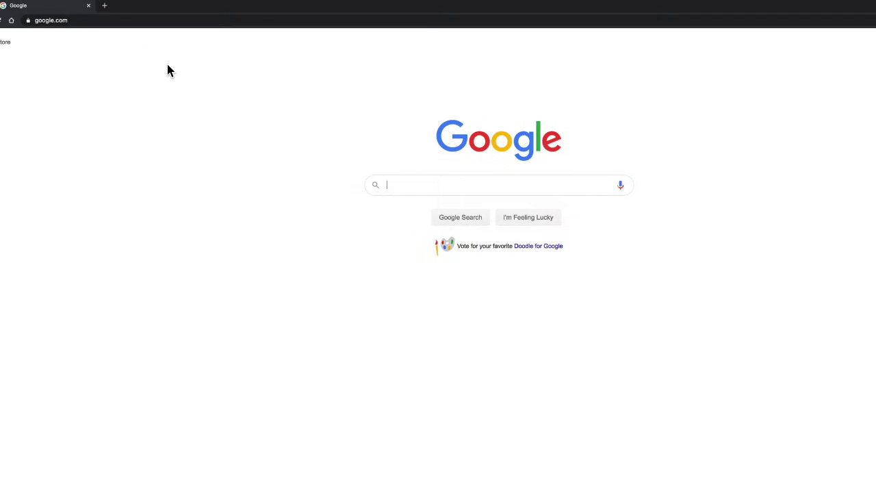
Load Google Maps from maps.google.com in Chrome, showing the area around Bunker Hill, Indiana
left_click(135, 28)
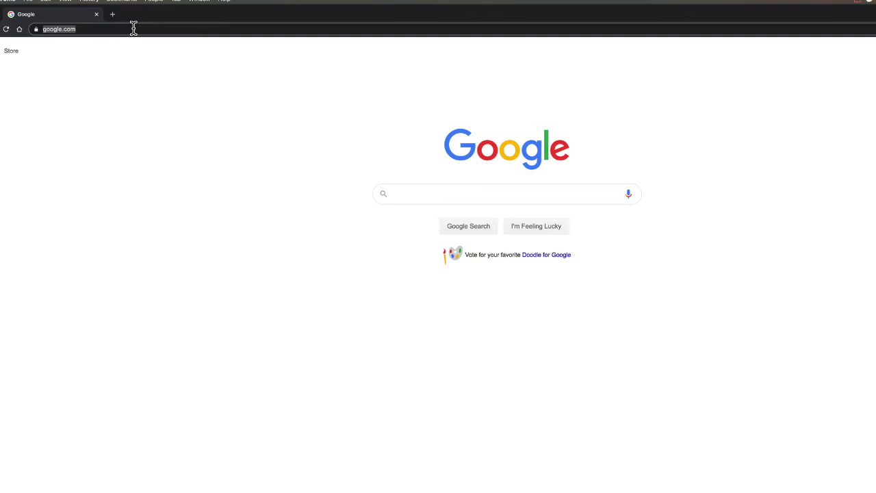
type("maps.")
key("Return")
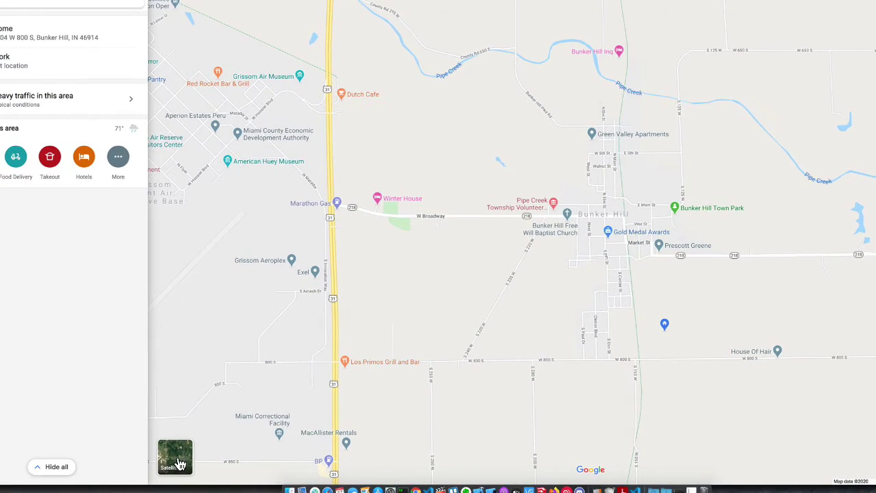
Switch the Bunker Hill map to the Satellite layer
left_click(176, 457)
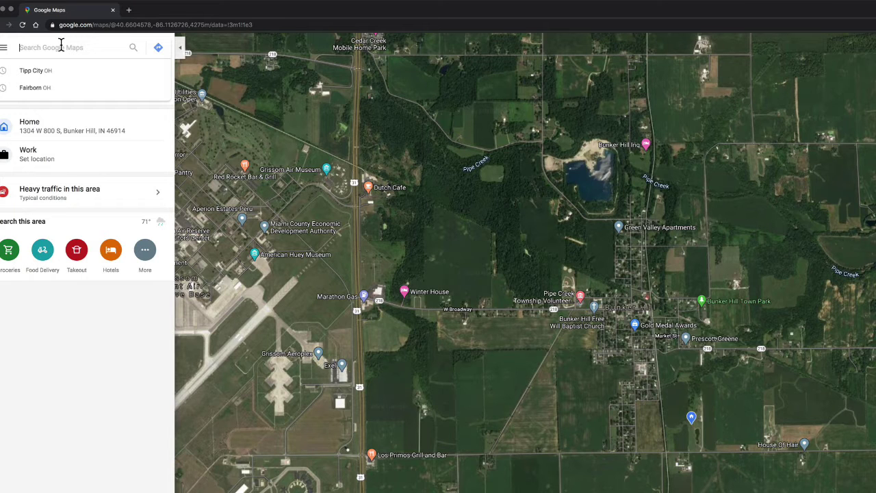
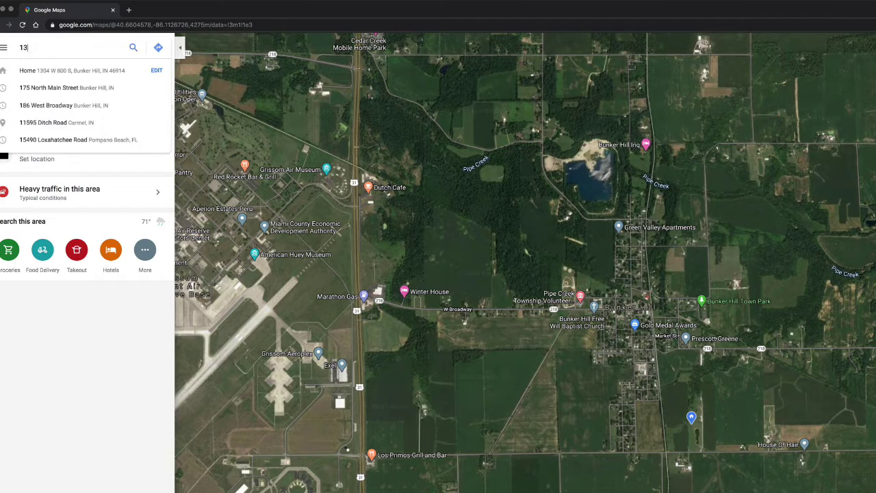
left_click(53, 69)
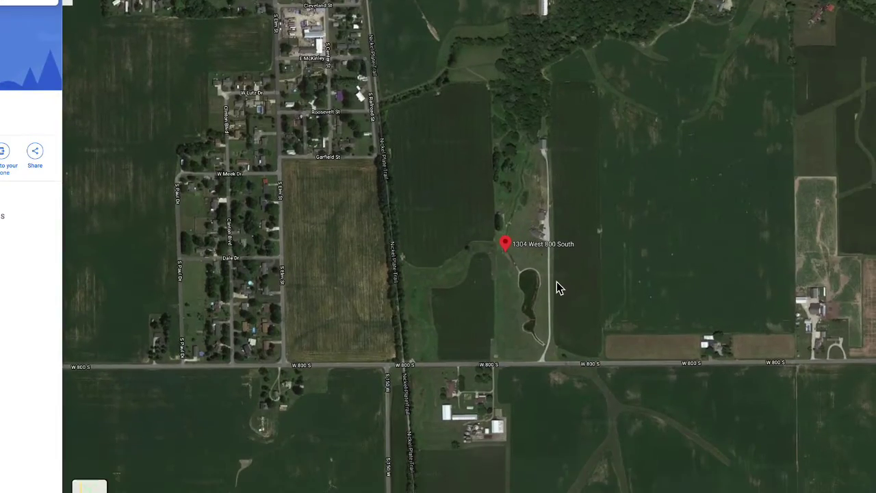
left_click(557, 321)
left_click(520, 301)
left_click(567, 312)
left_click_drag(565, 274, 331, 233)
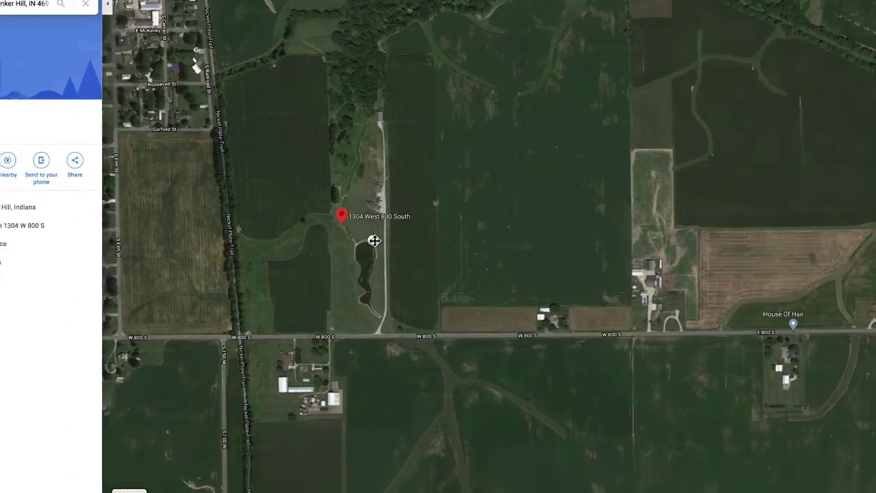
double_click(305, 217)
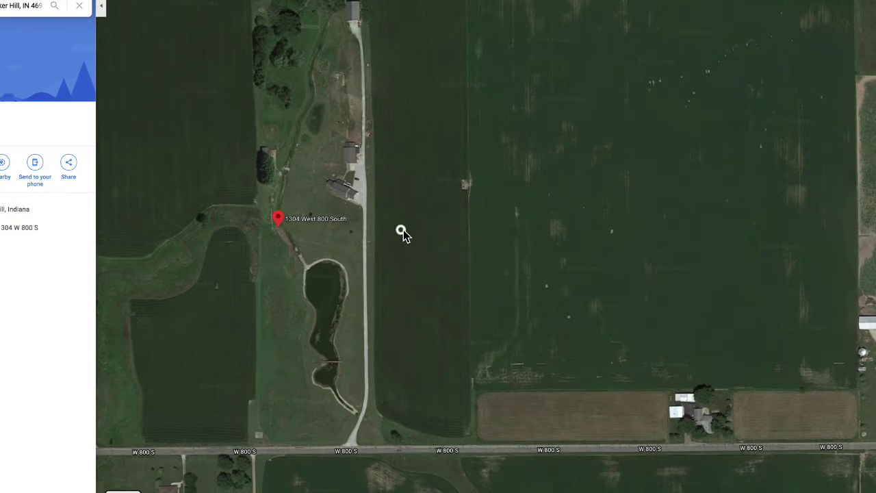
left_click_drag(416, 231, 369, 223)
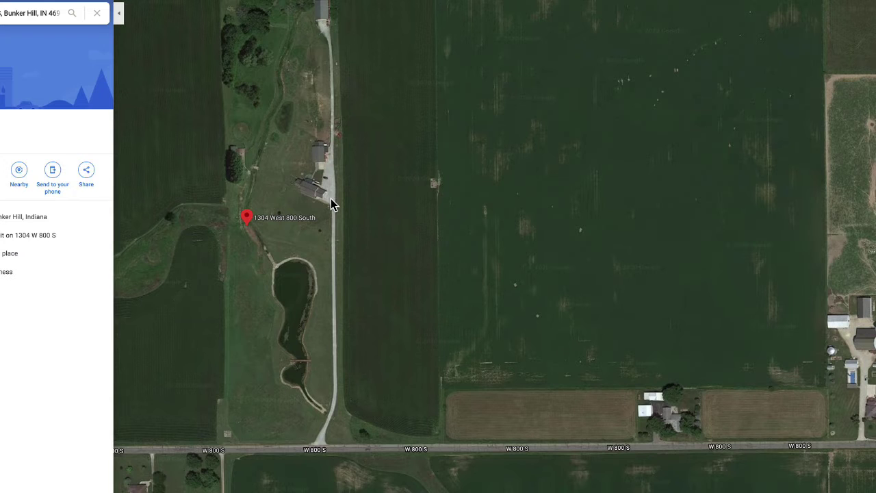
right_click(331, 204)
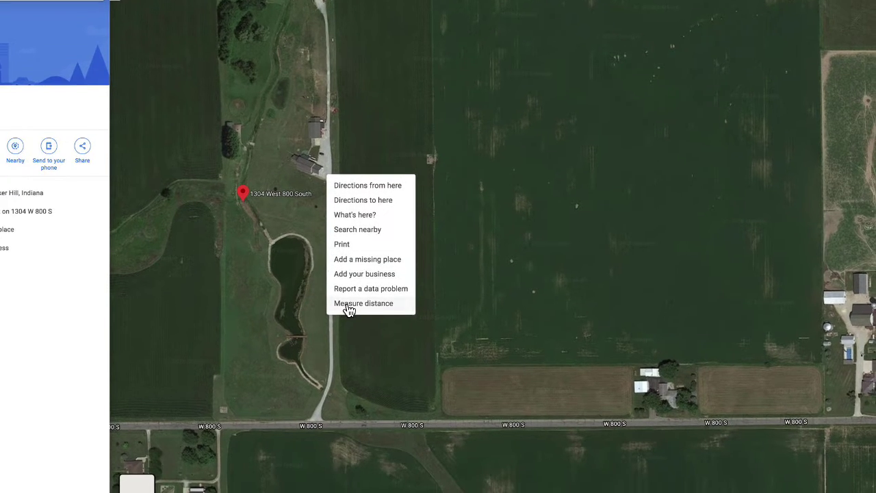
left_click(353, 313)
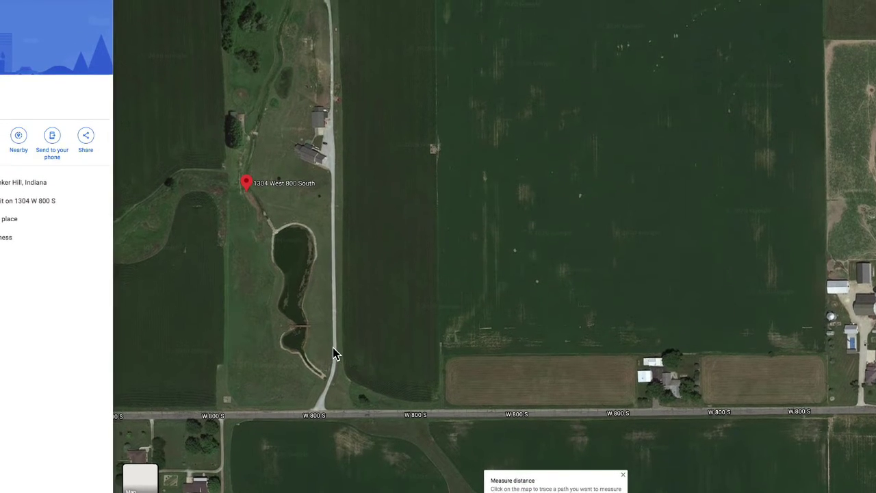
left_click(334, 352)
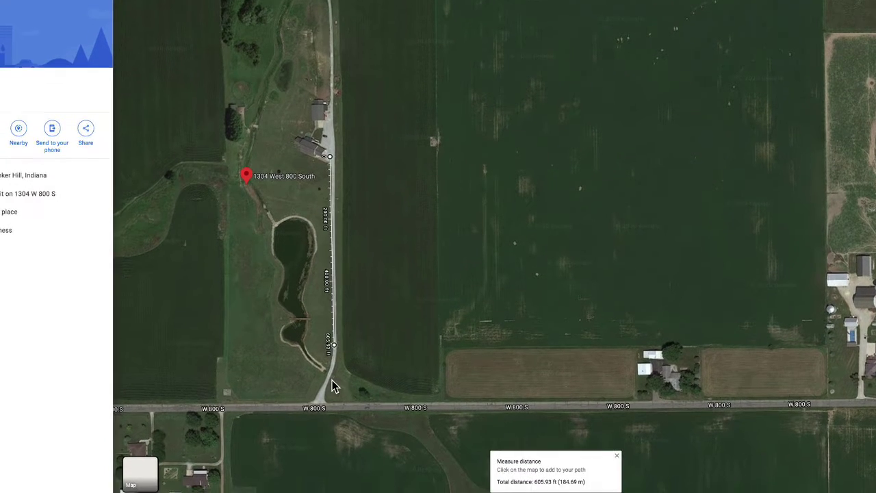
left_click(319, 400)
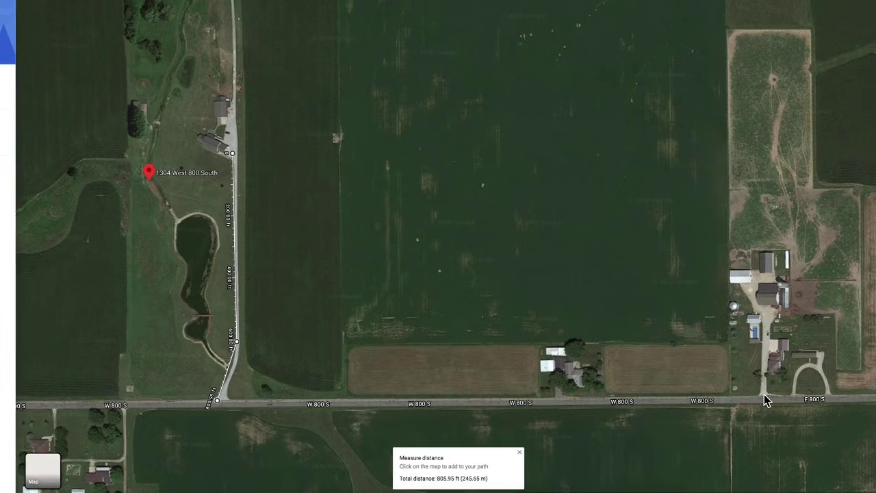
left_click_drag(765, 404, 626, 359)
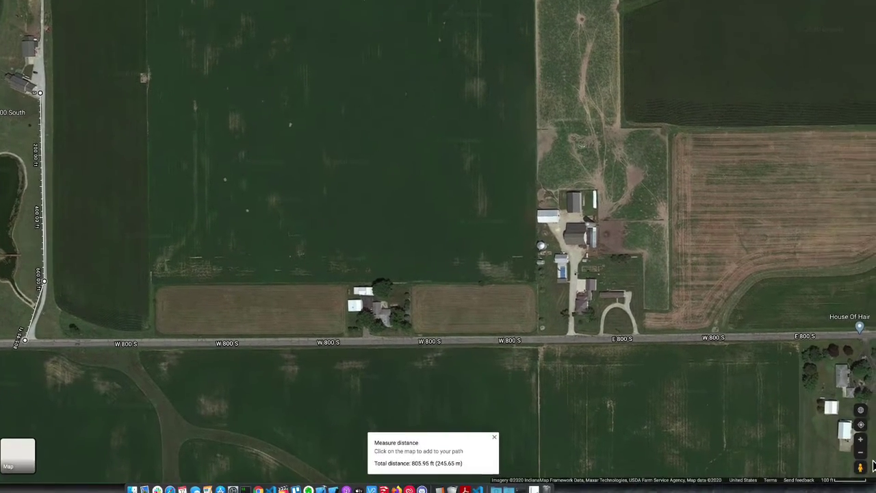
left_click(862, 453)
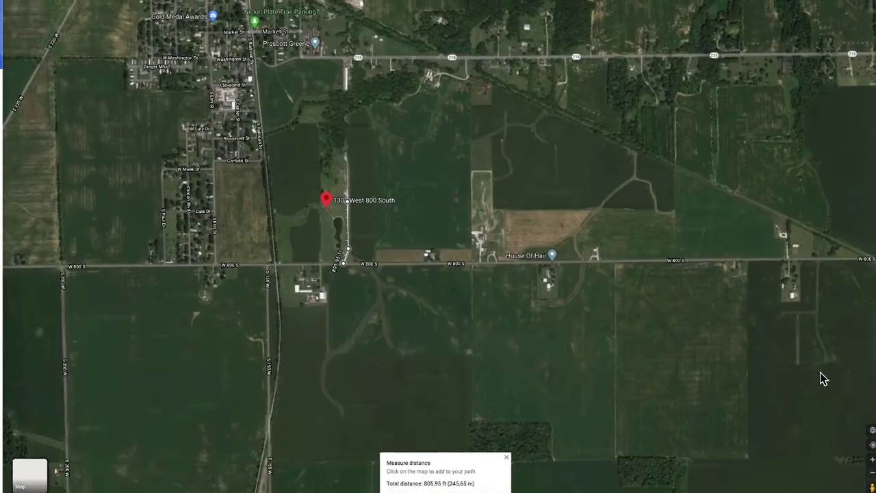
left_click_drag(830, 319, 614, 335)
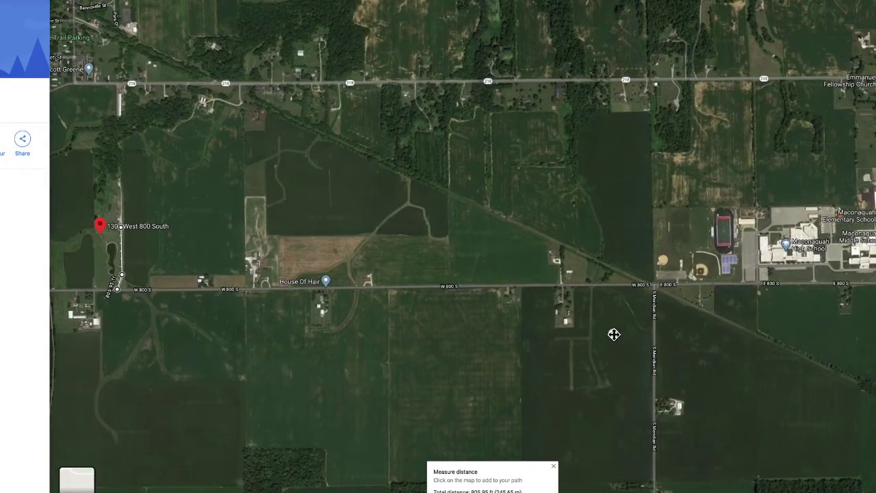
left_click_drag(614, 334, 589, 331)
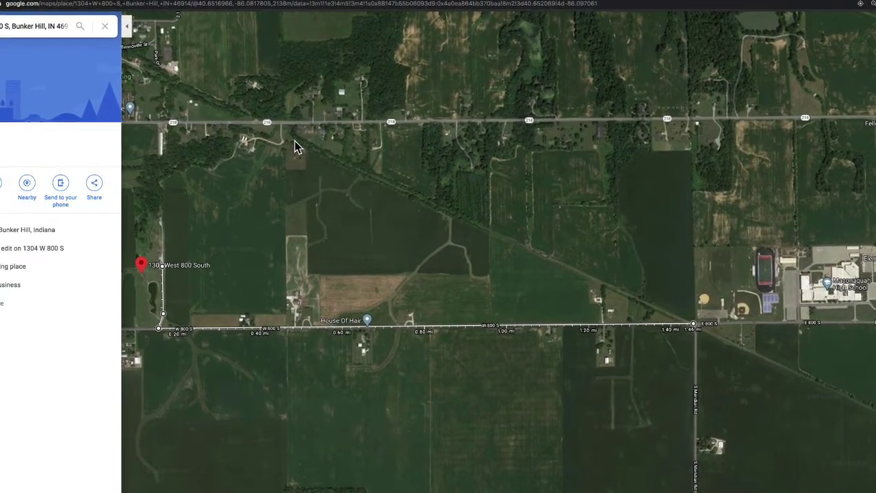
Extend the measured path up to Highway 218, then trace the tree line westward
left_click(291, 138)
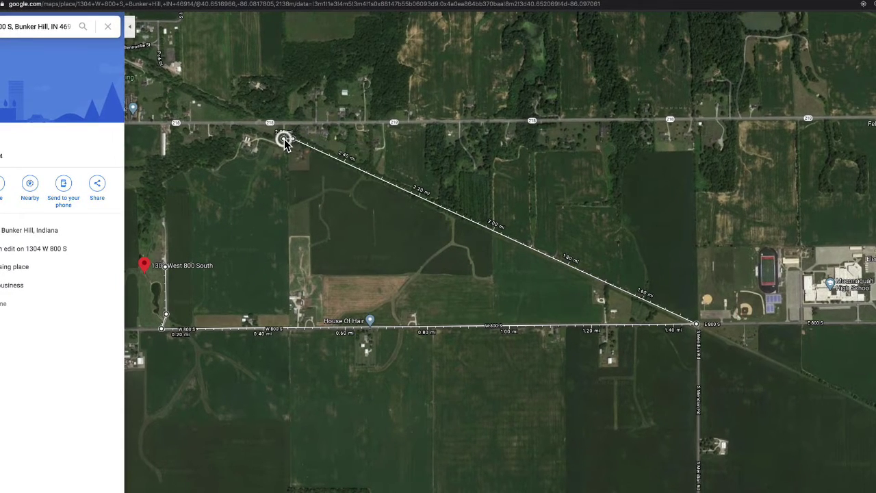
left_click(284, 139)
left_click(284, 141)
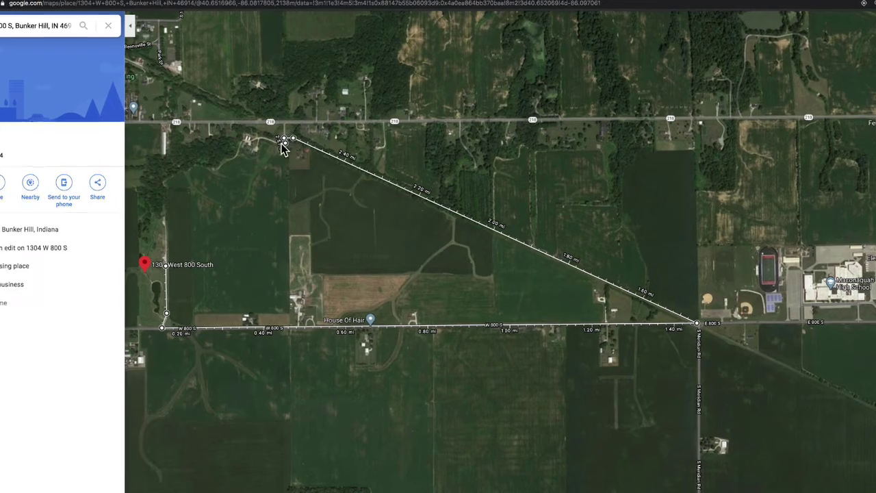
left_click(264, 139)
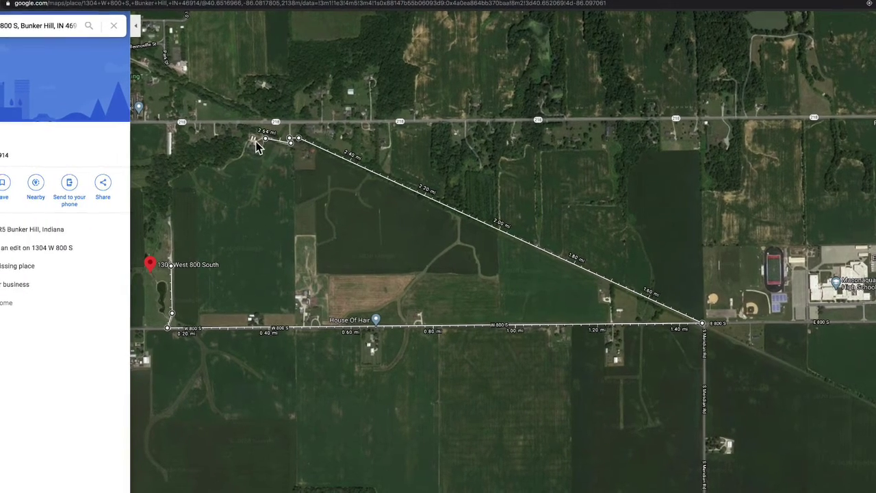
left_click(250, 140)
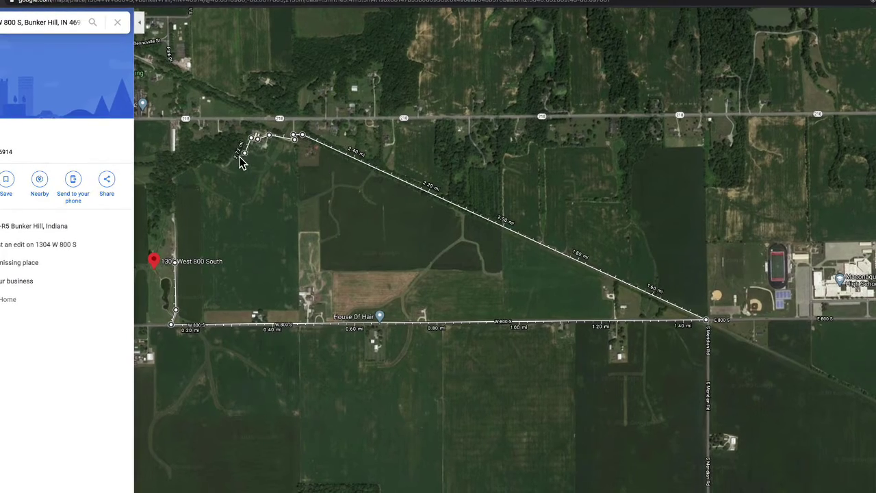
left_click(237, 157)
left_click(234, 158)
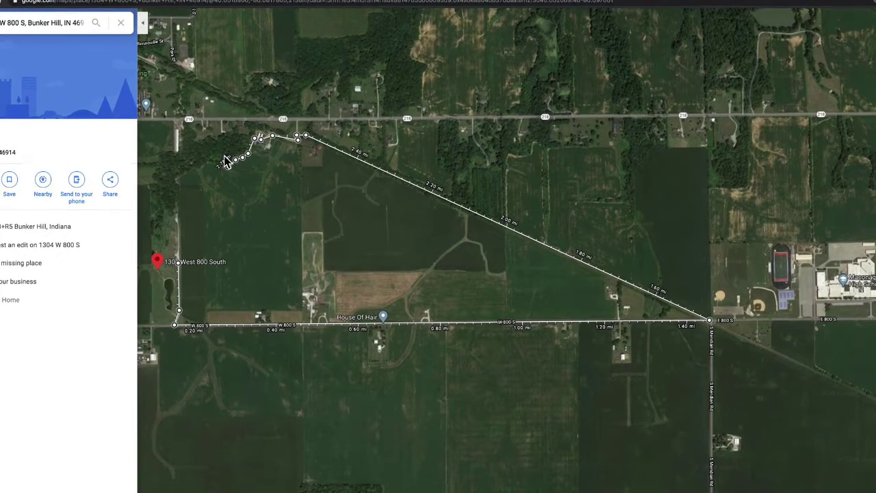
left_click(222, 156)
left_click(214, 153)
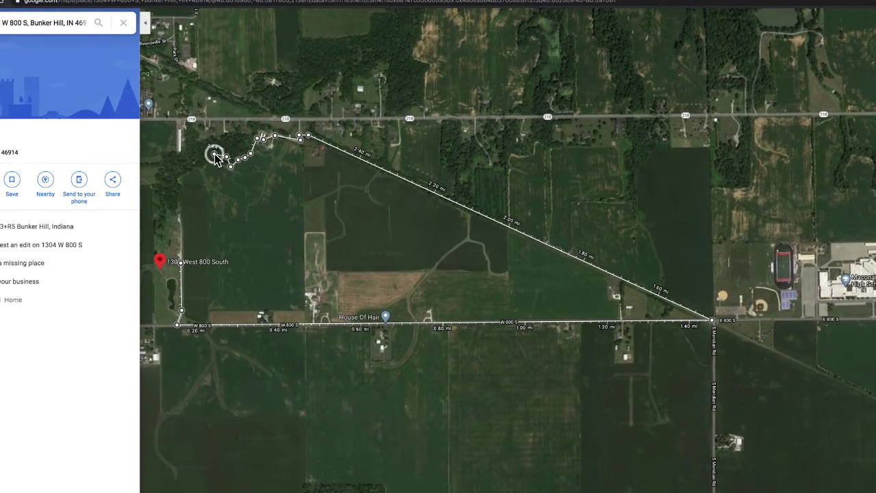
left_click(200, 161)
Continue west along the trees, then down the property's west edge to just above the red pin
left_click_drag(204, 164, 270, 168)
left_click(269, 167)
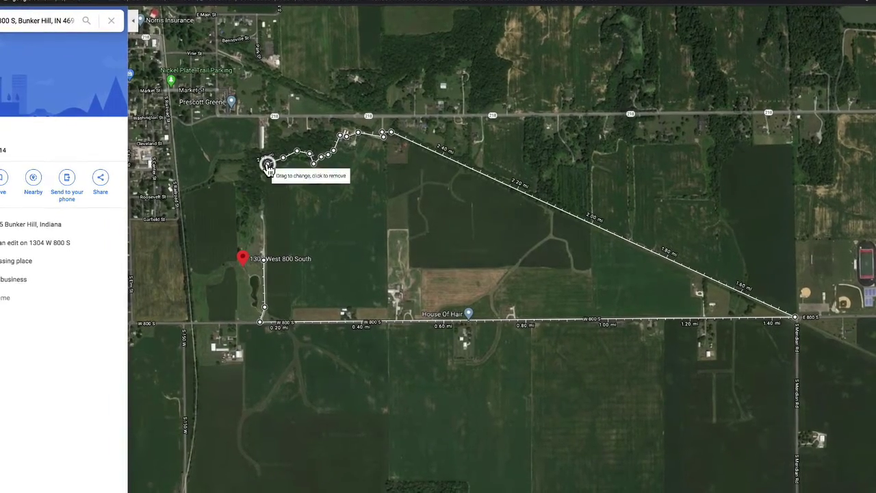
left_click(255, 165)
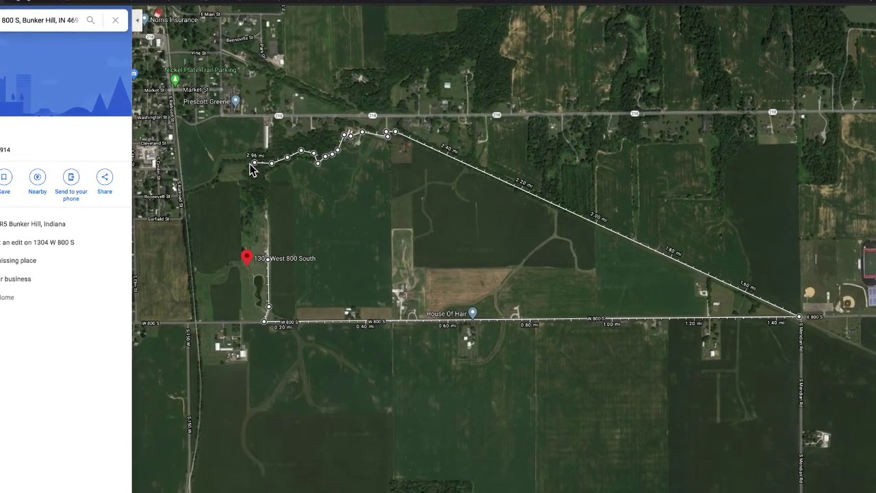
left_click(249, 165)
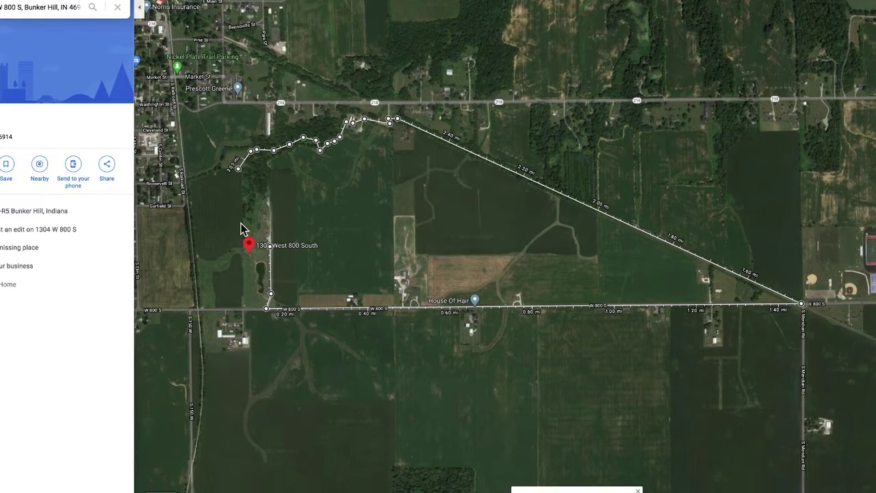
left_click(242, 191)
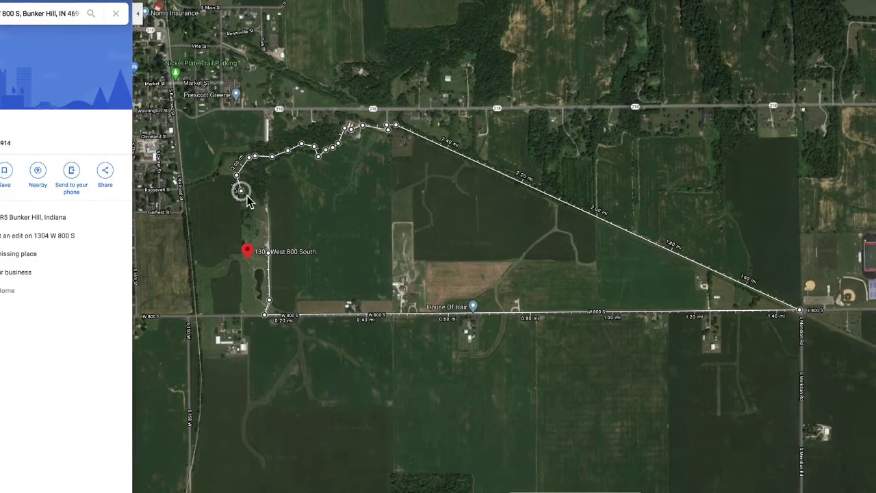
left_click(248, 199)
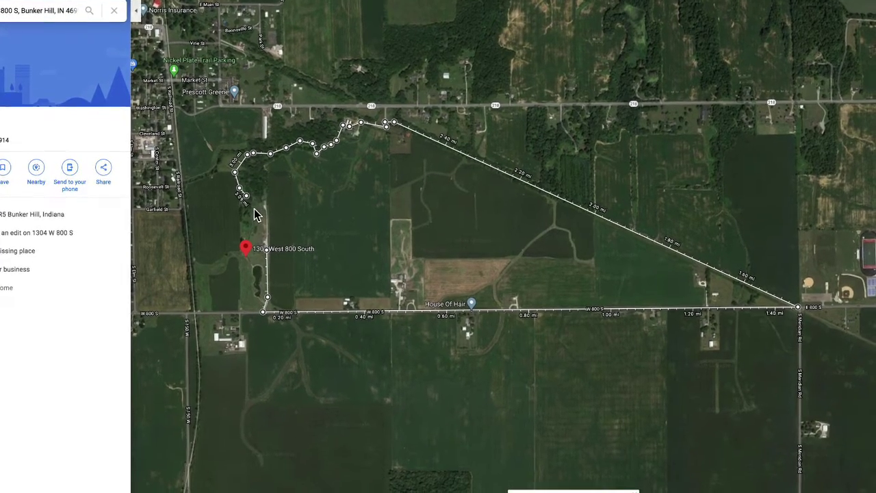
left_click(253, 207)
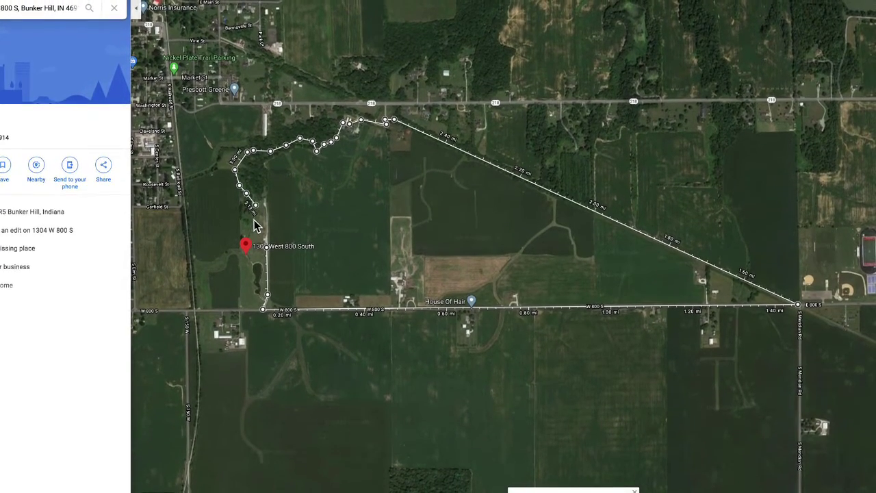
left_click(252, 209)
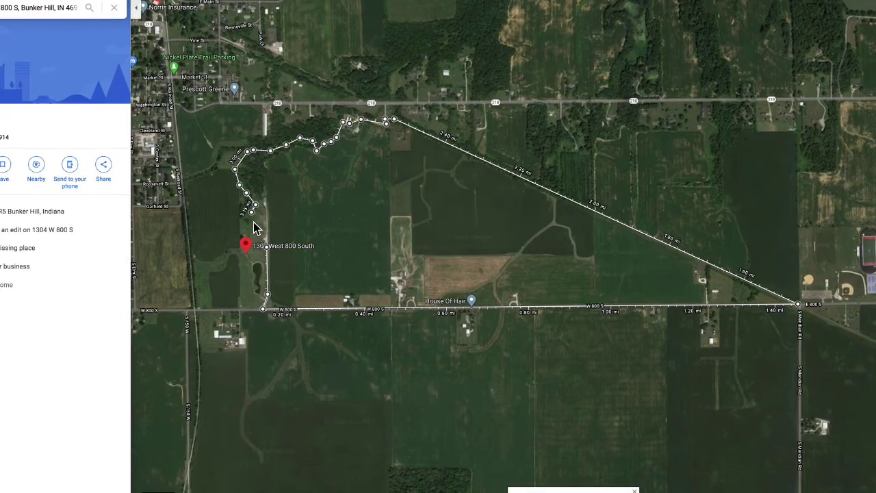
left_click(252, 223)
mouse_move(248, 241)
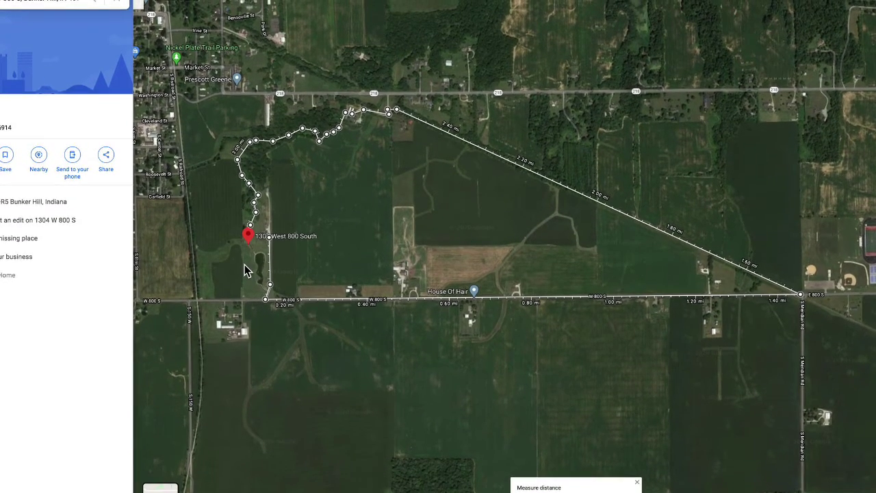
Add points at the house and driveway to close the loop: 10,301,978.58 ft², 3.27 mi
left_click_drag(258, 245, 291, 250)
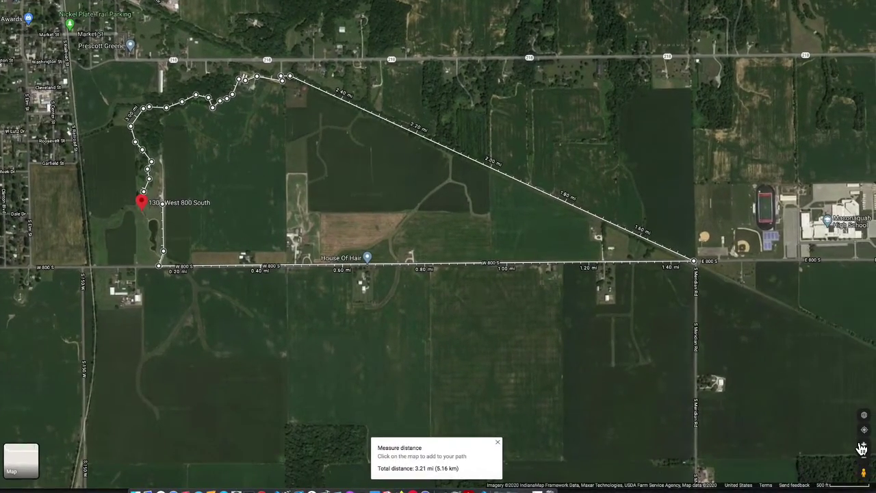
double_click(862, 448)
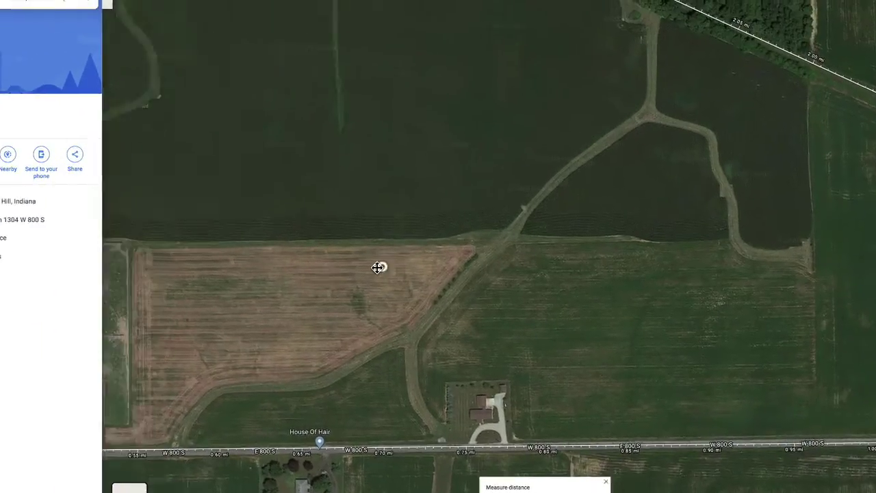
left_click_drag(378, 268, 794, 298)
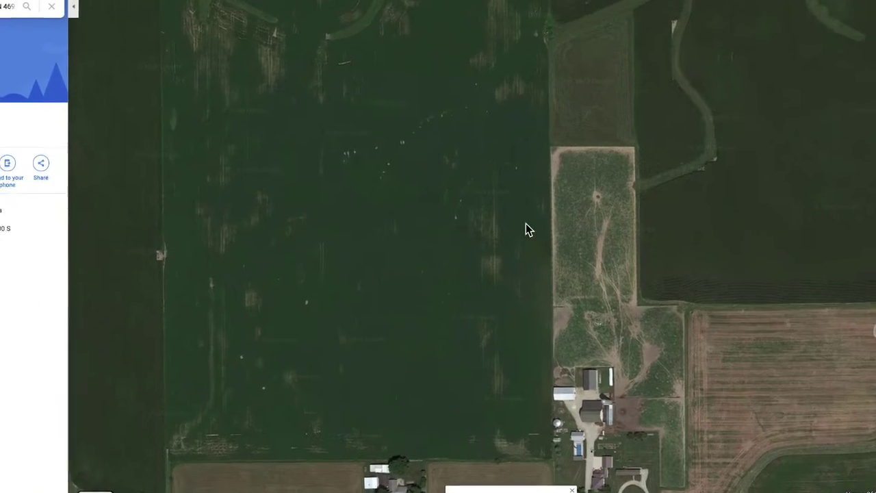
left_click_drag(525, 228, 817, 245)
left_click_drag(547, 305, 544, 165)
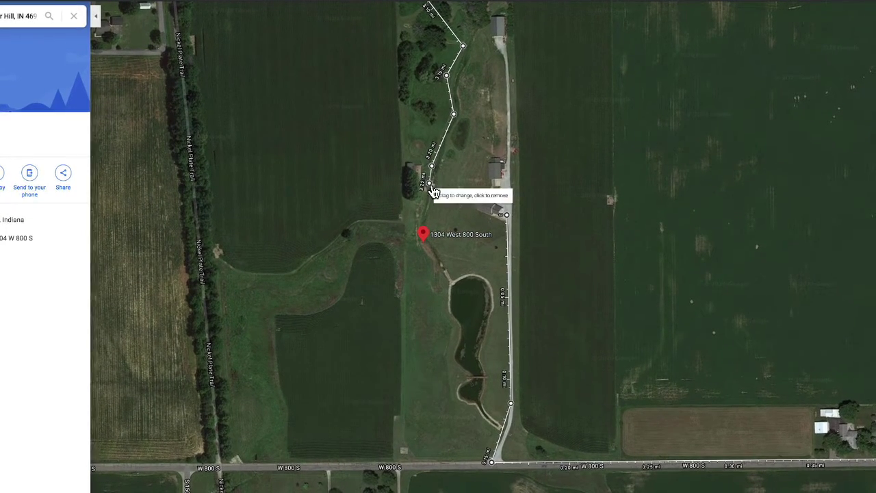
left_click(434, 186)
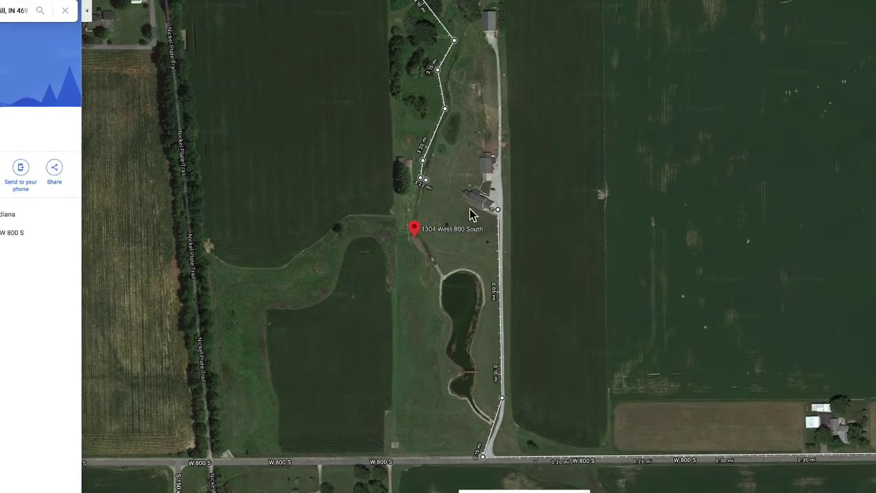
left_click(467, 207)
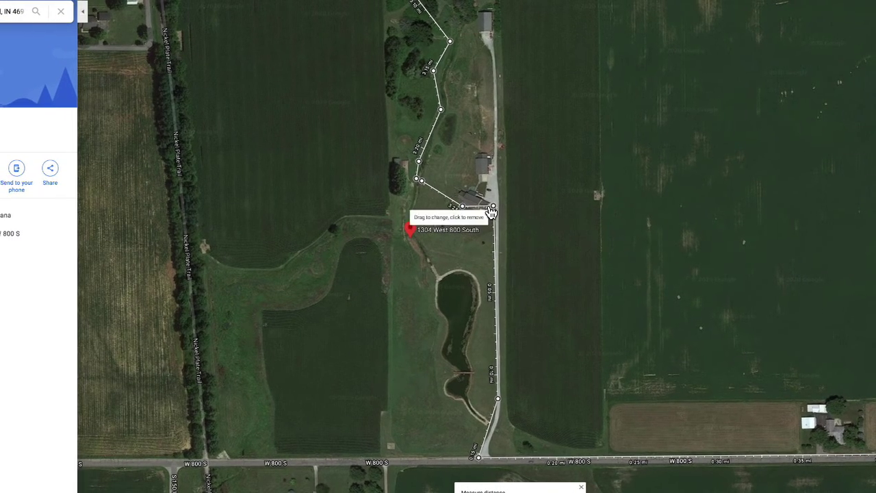
left_click(485, 215)
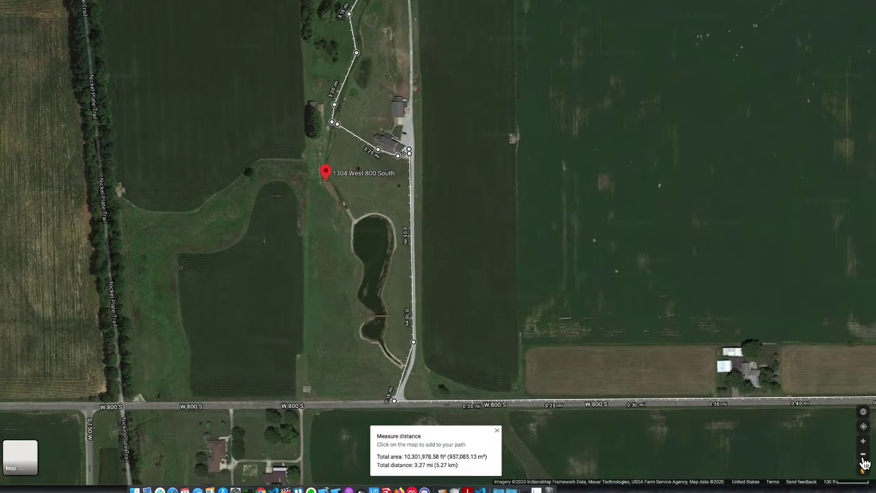
Zoom out two levels and centre the whole closed measurement loop in view
left_click(863, 455)
left_click(864, 455)
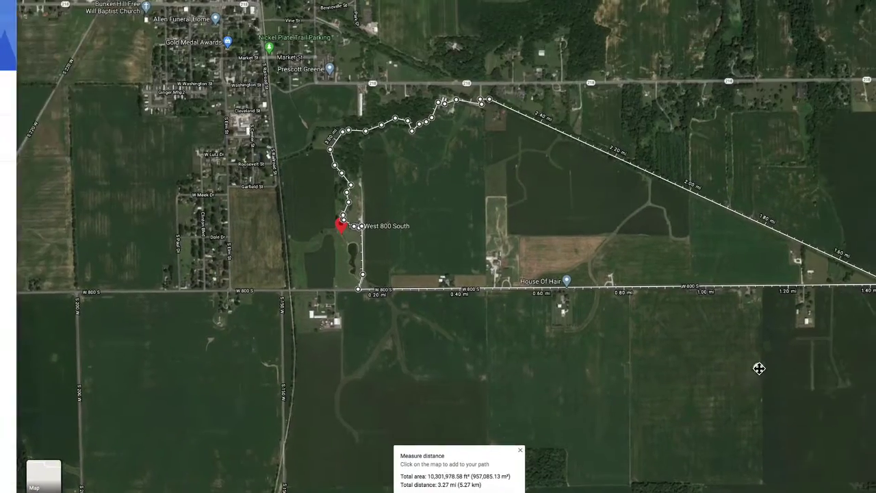
left_click_drag(759, 368, 715, 362)
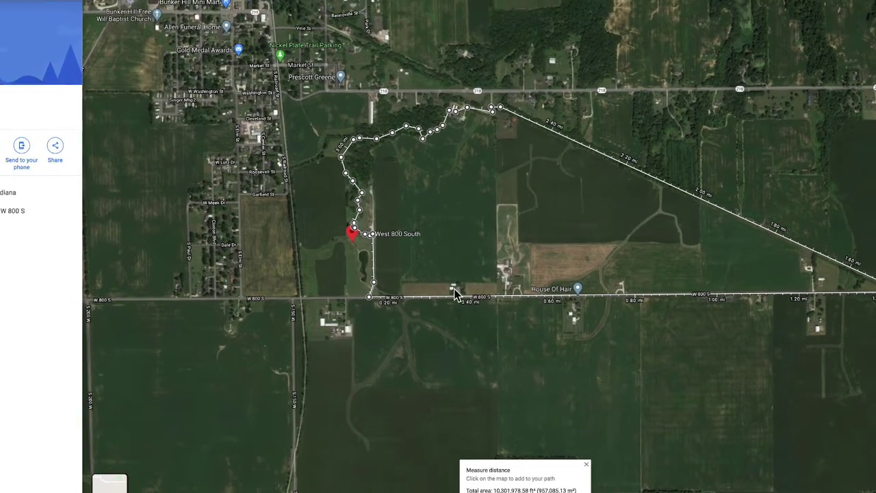
mouse_move(365, 204)
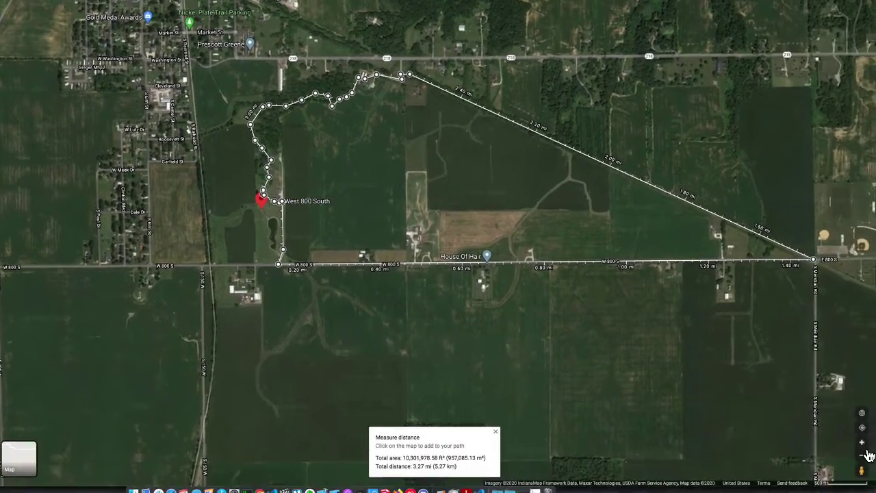
Remove the extra road and house points and end the path beside the house at 3.10 mi
left_click(864, 443)
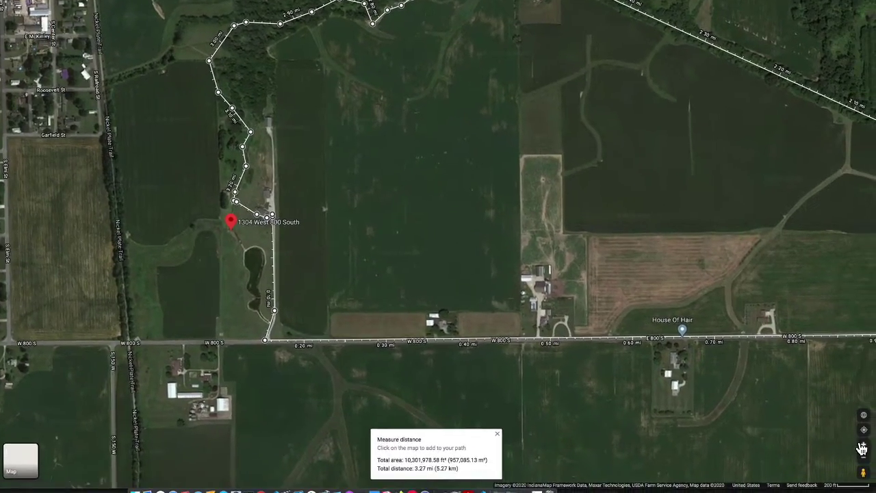
left_click(861, 449)
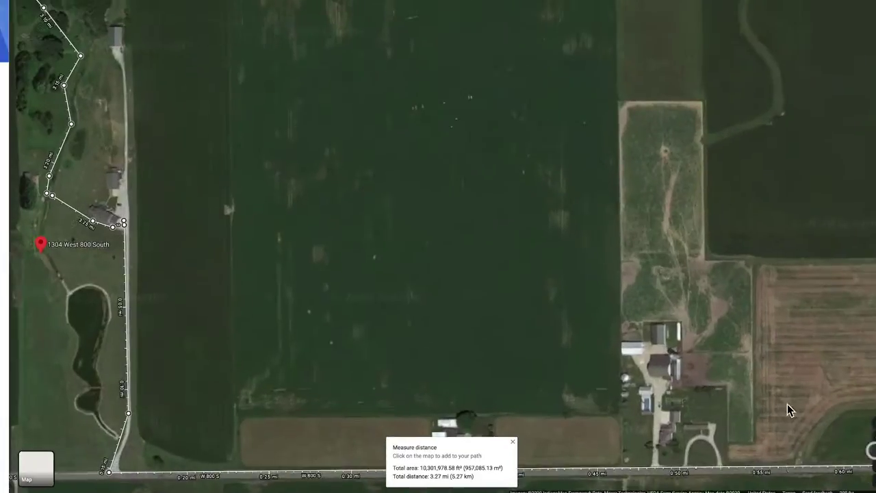
left_click_drag(602, 351, 634, 283)
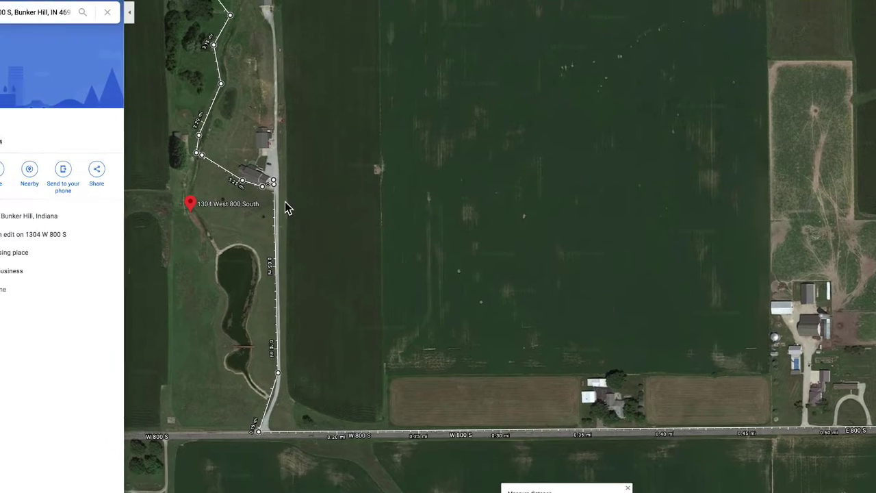
left_click_drag(277, 196, 259, 392)
left_click(279, 354)
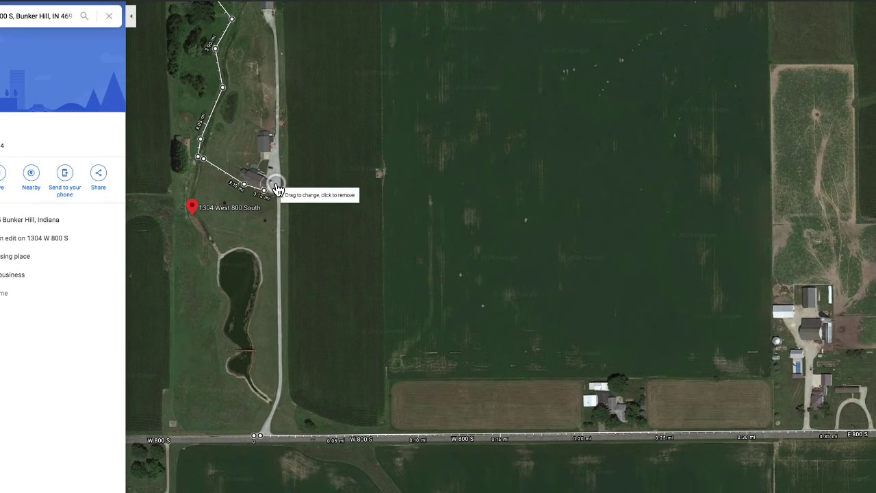
left_click(276, 186)
left_click(267, 191)
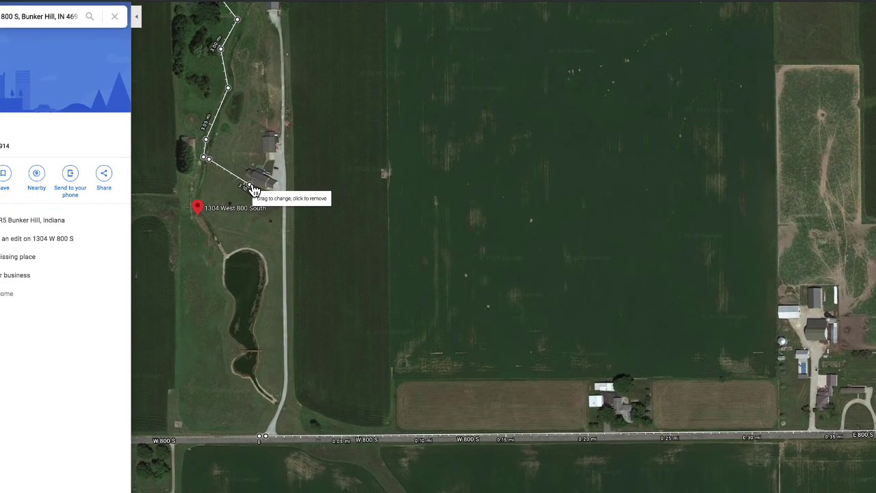
left_click_drag(251, 191, 256, 191)
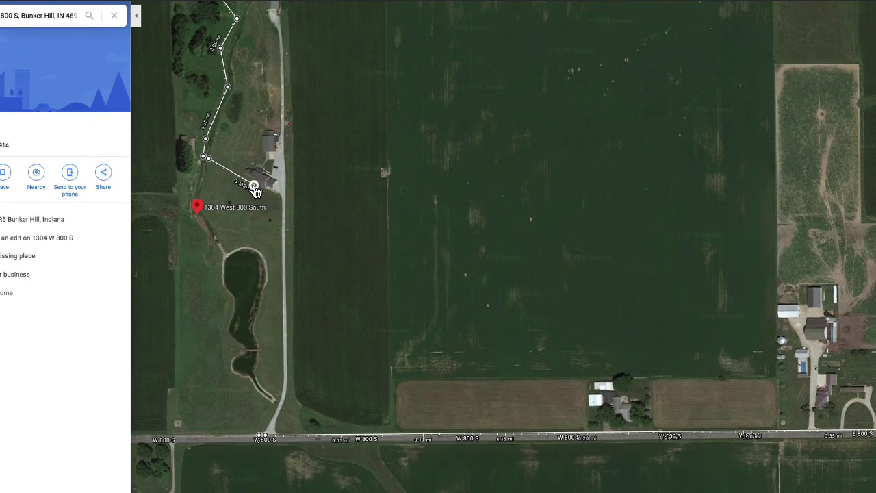